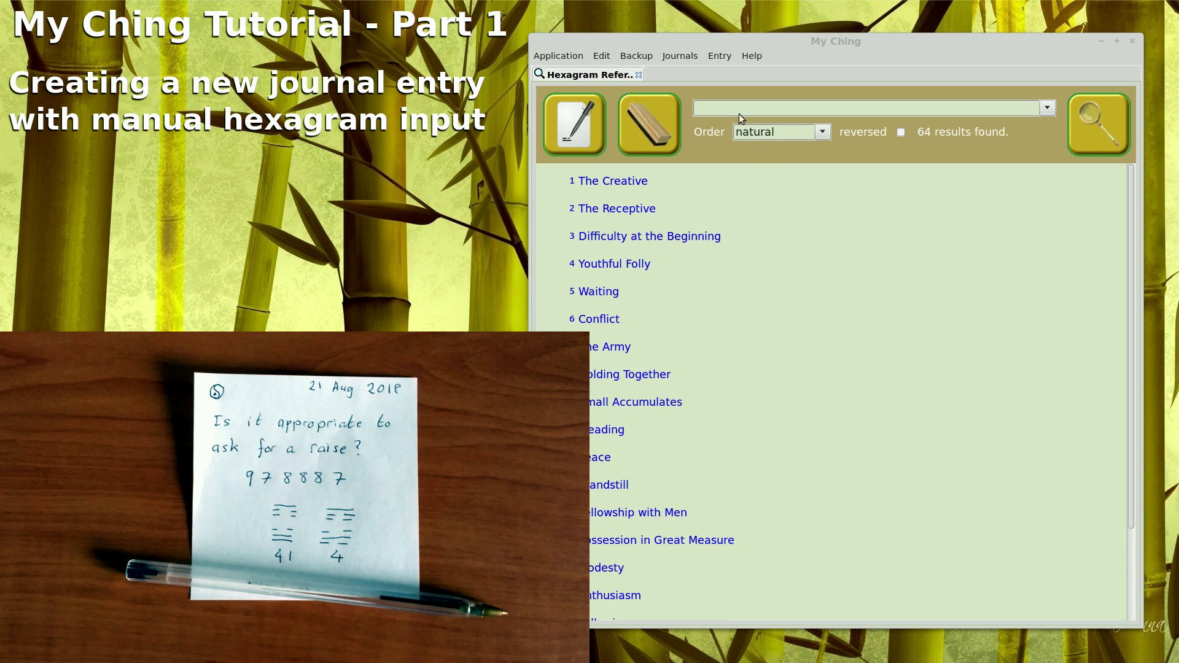
# Open the General journal and create a new entry in it.
pyautogui.click(680, 57)
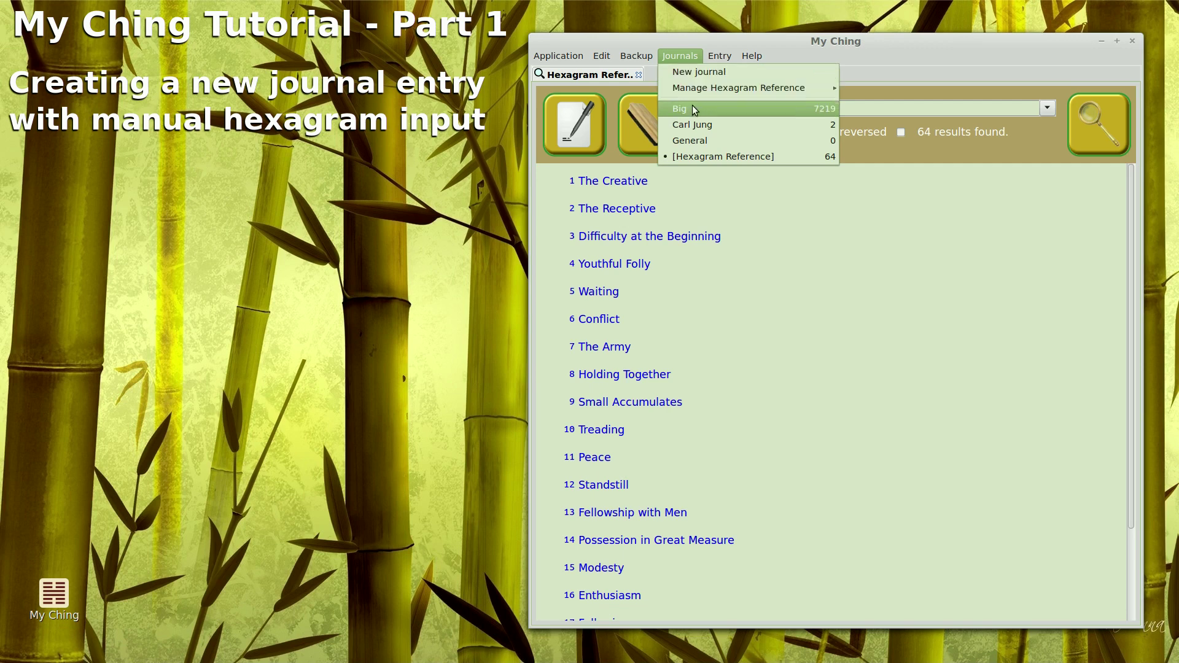
pyautogui.click(700, 142)
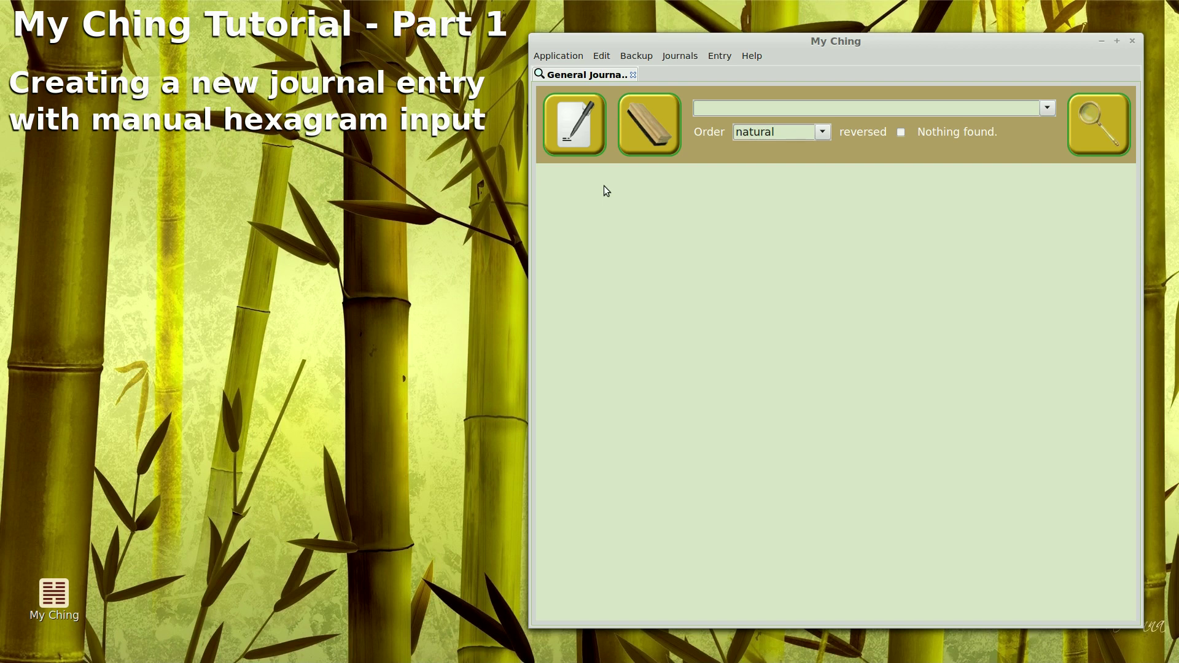
pyautogui.click(577, 129)
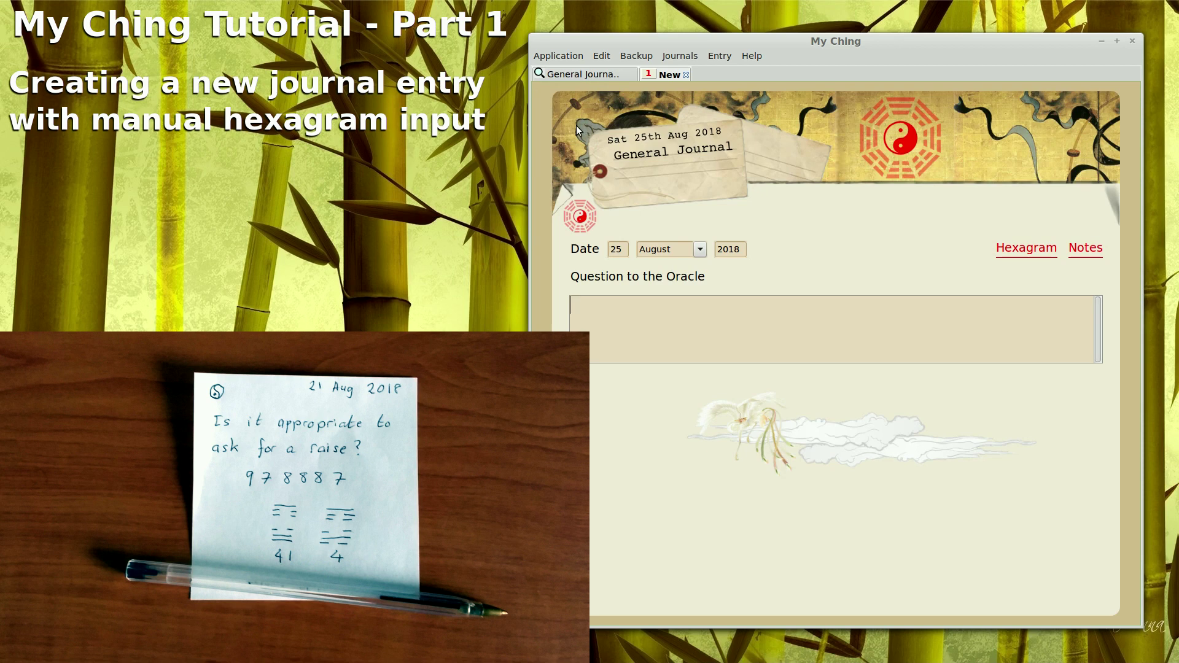
# Enter "Is it appropriate to ask for a raise?" as the entry's question to the oracle.
pyautogui.write('Is it appro')
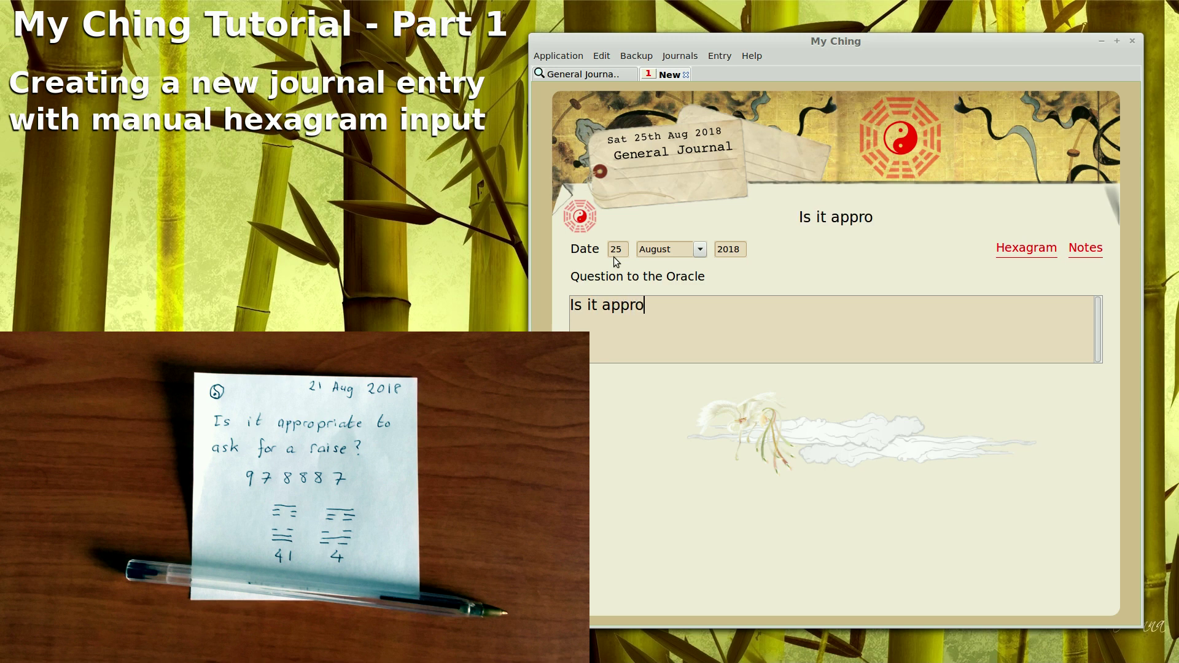
pyautogui.write('priate to a')
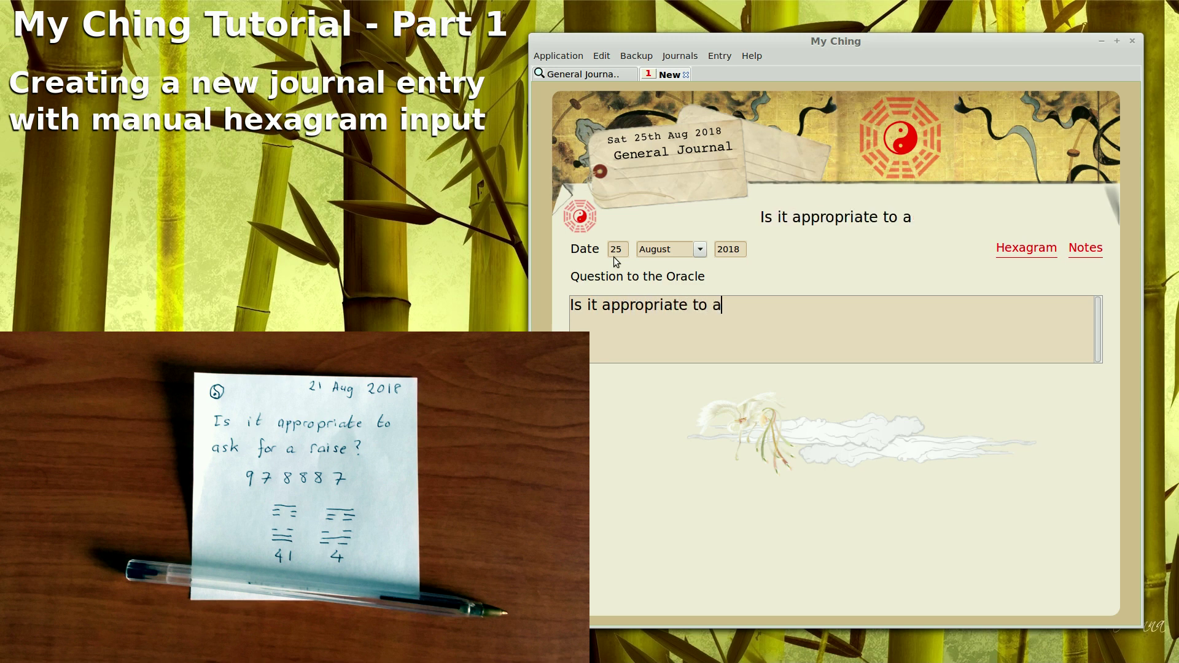
pyautogui.write('sk for a r')
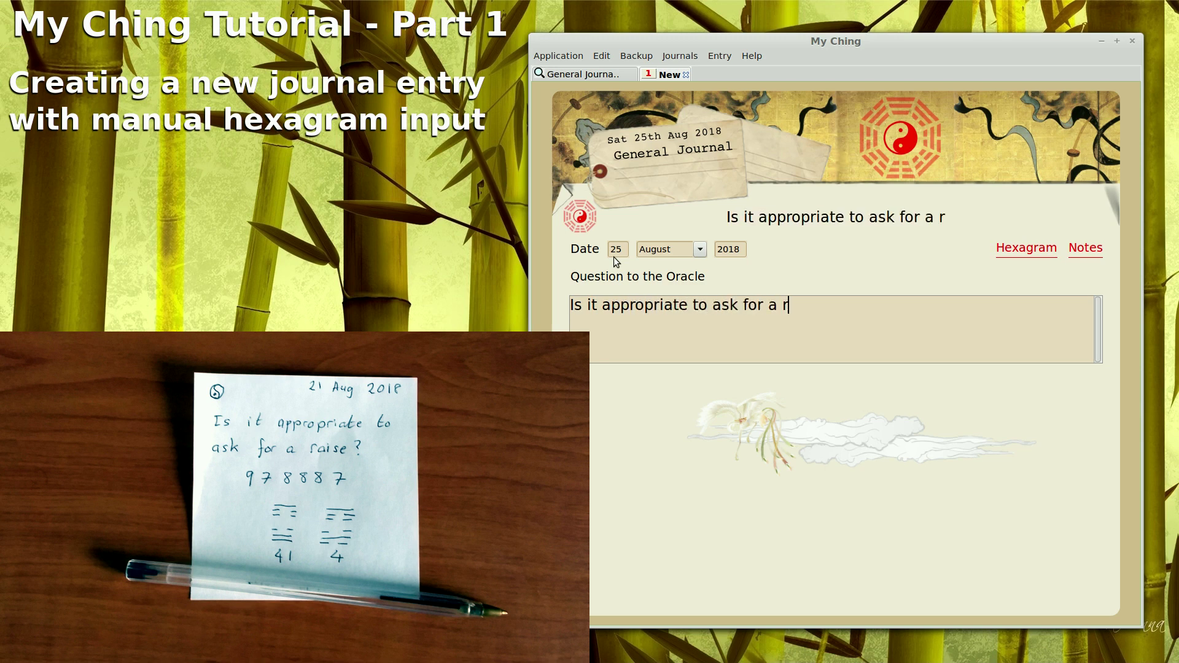
pyautogui.write('aise?')
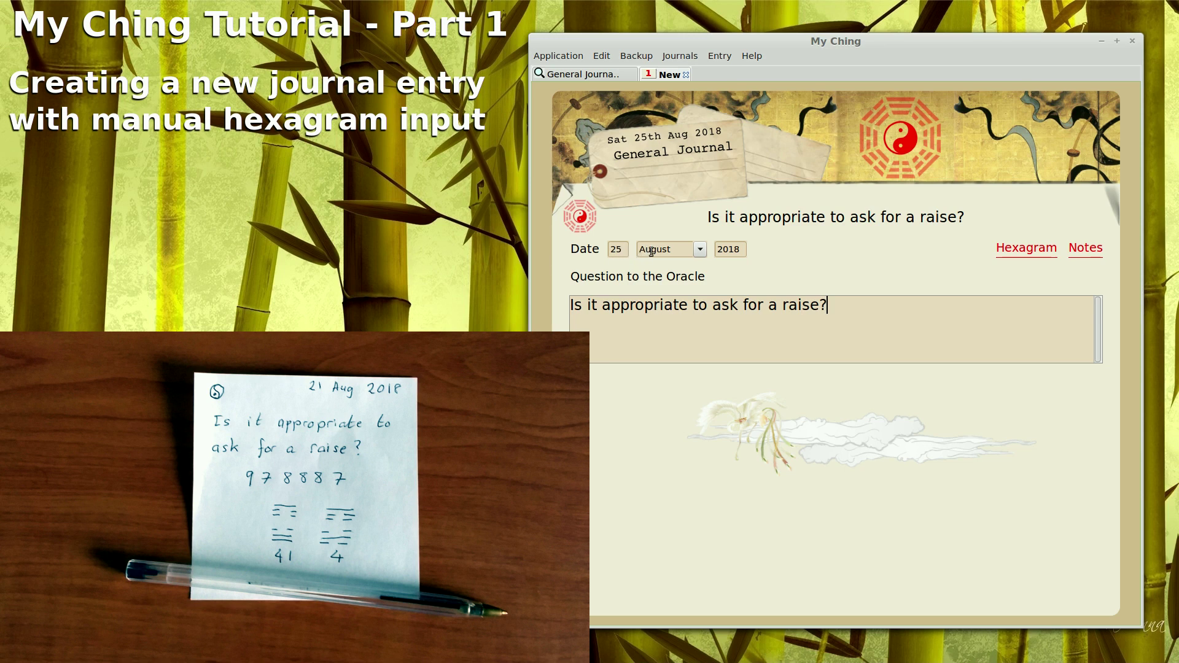
pyautogui.click(699, 251)
pyautogui.click(698, 252)
# Go to the entry's hexagram section and enter 978887 as the coin values.
pyautogui.click(1030, 250)
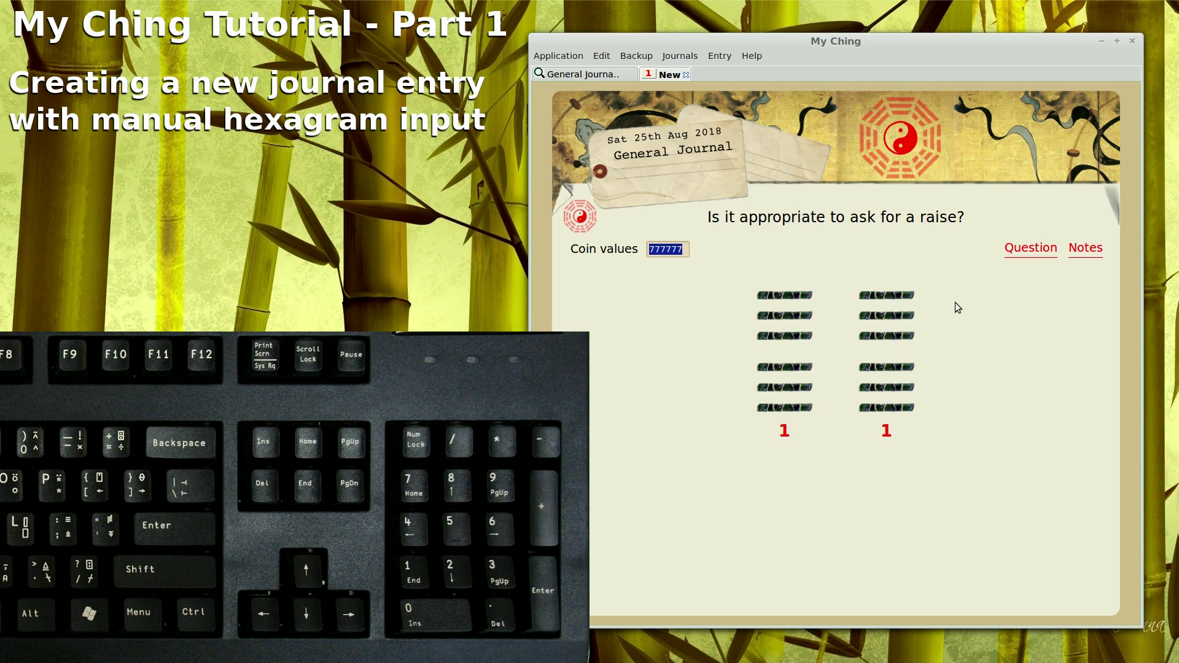
pyautogui.write('97')
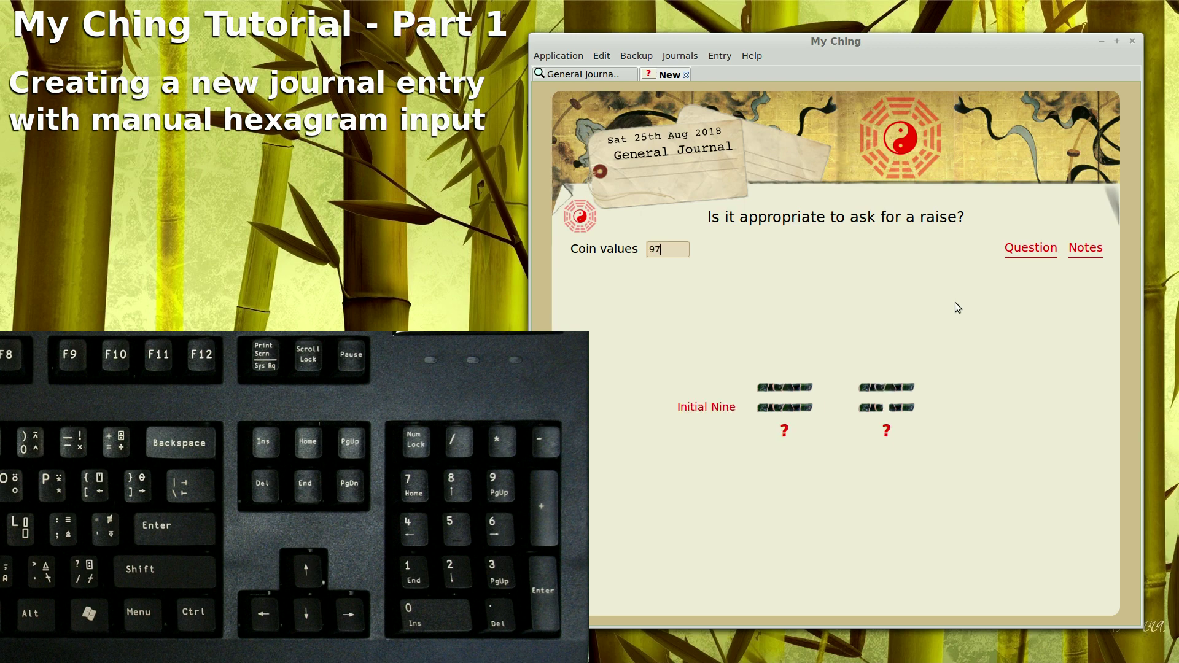
pyautogui.write('888')
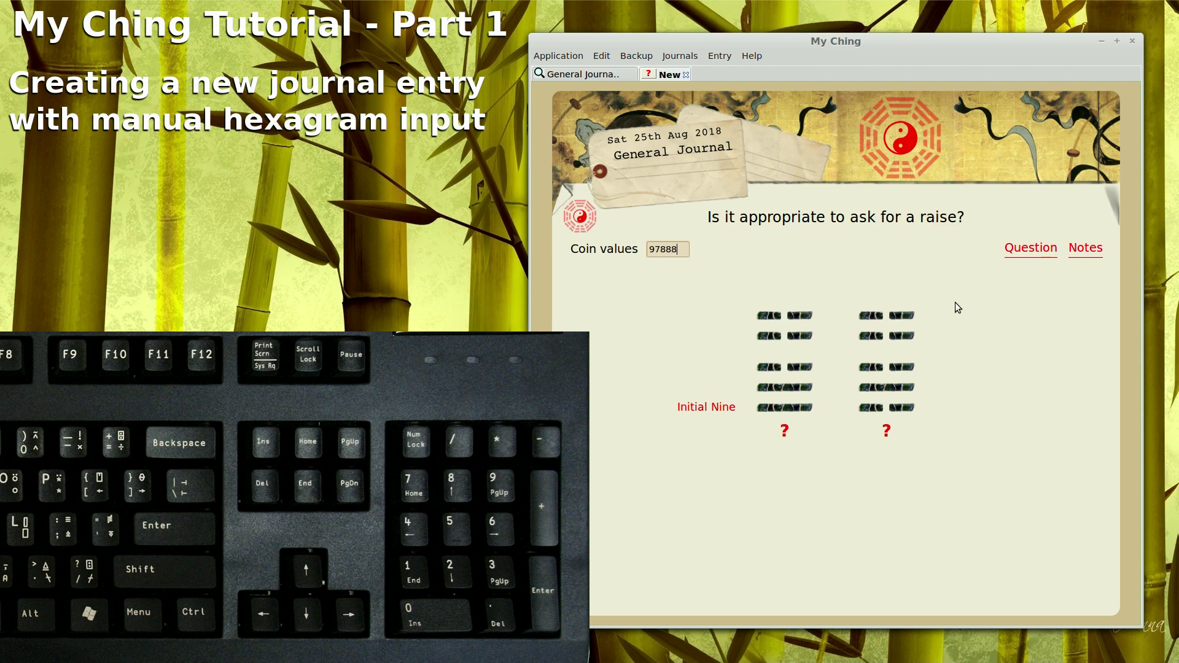
pyautogui.write('7')
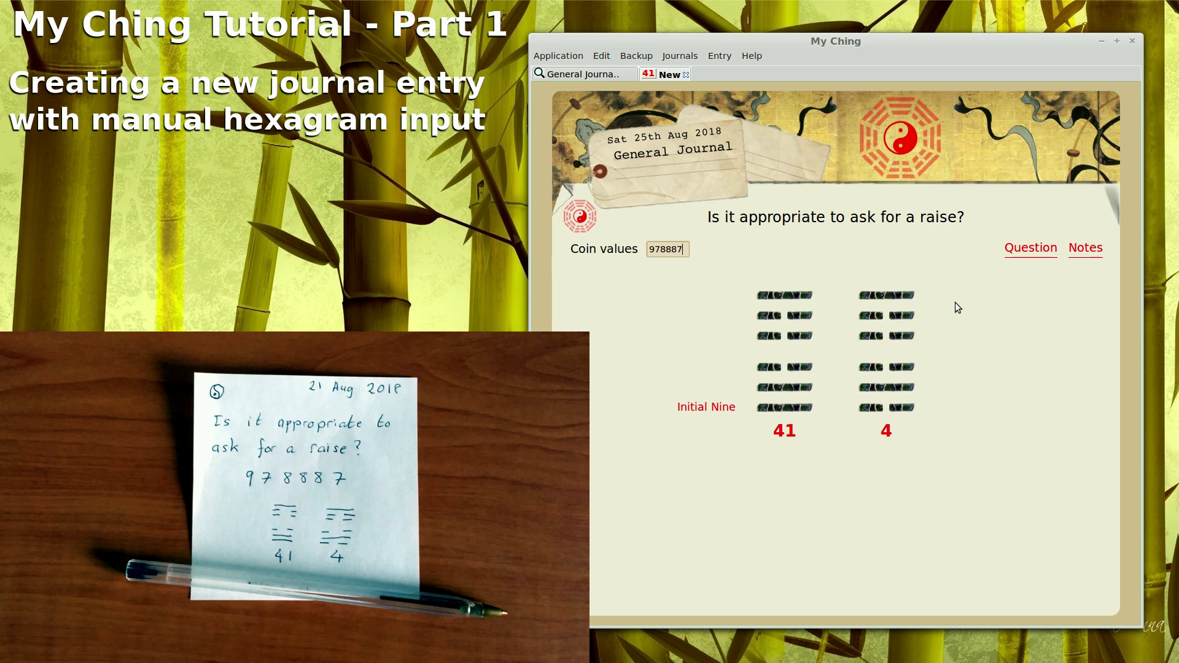
# Replace the coin values with 777777 so that all six lines are unbroken.
pyautogui.hotkey('ctrl', 'a')
pyautogui.write('777')
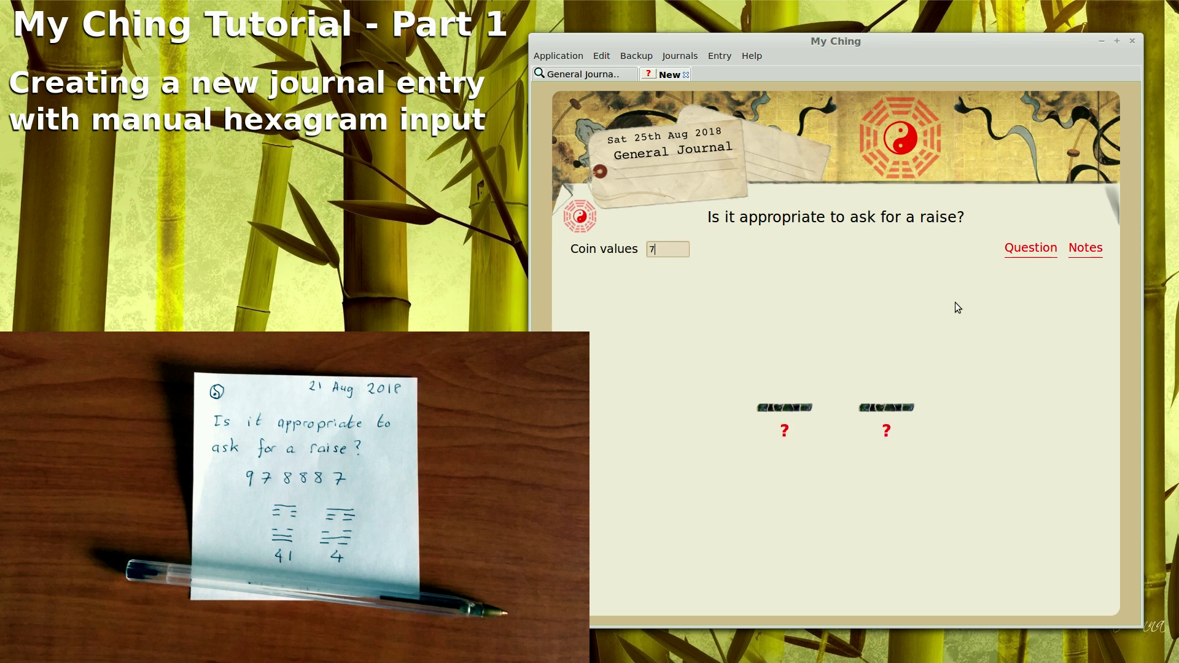
pyautogui.write('777')
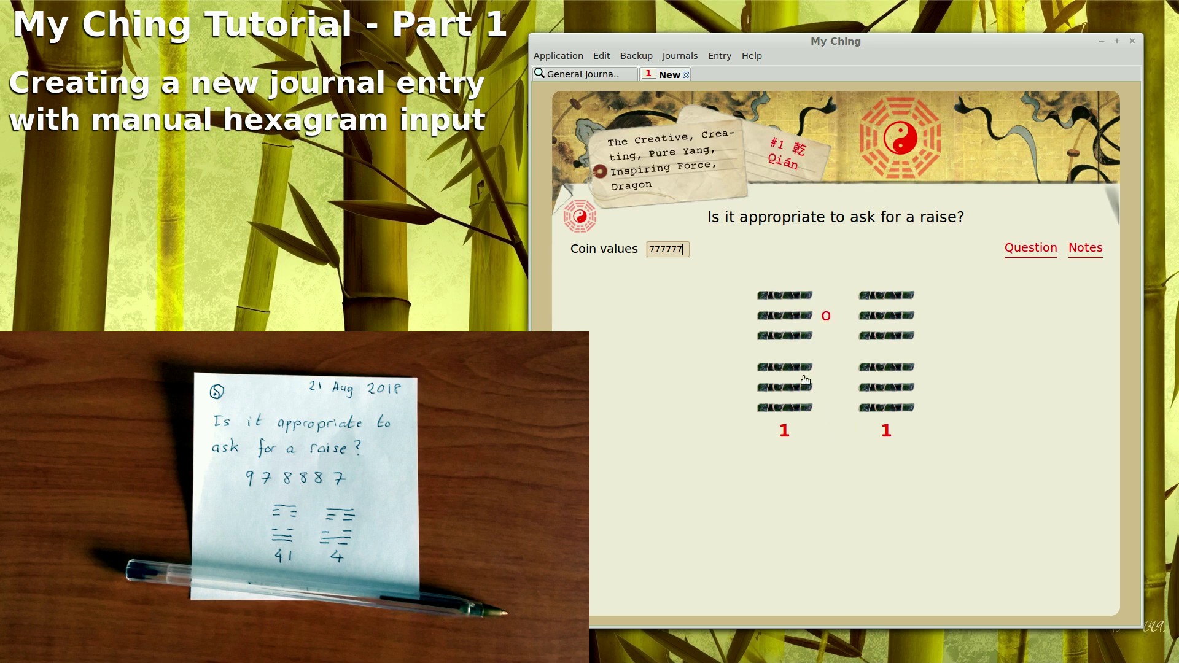
# Make lines three, four and five of the primary hexagram broken and the first line changing, directly on the hexagram drawings, for coin values 978887.
pyautogui.click(787, 366)
pyautogui.click(784, 336)
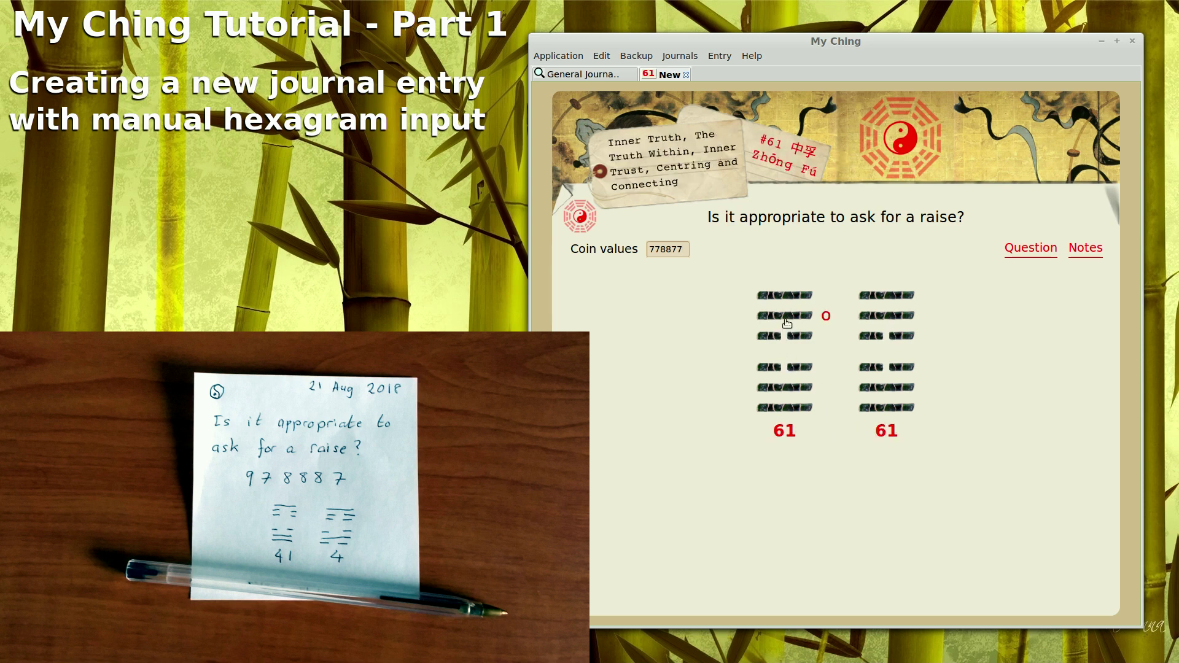
pyautogui.click(784, 316)
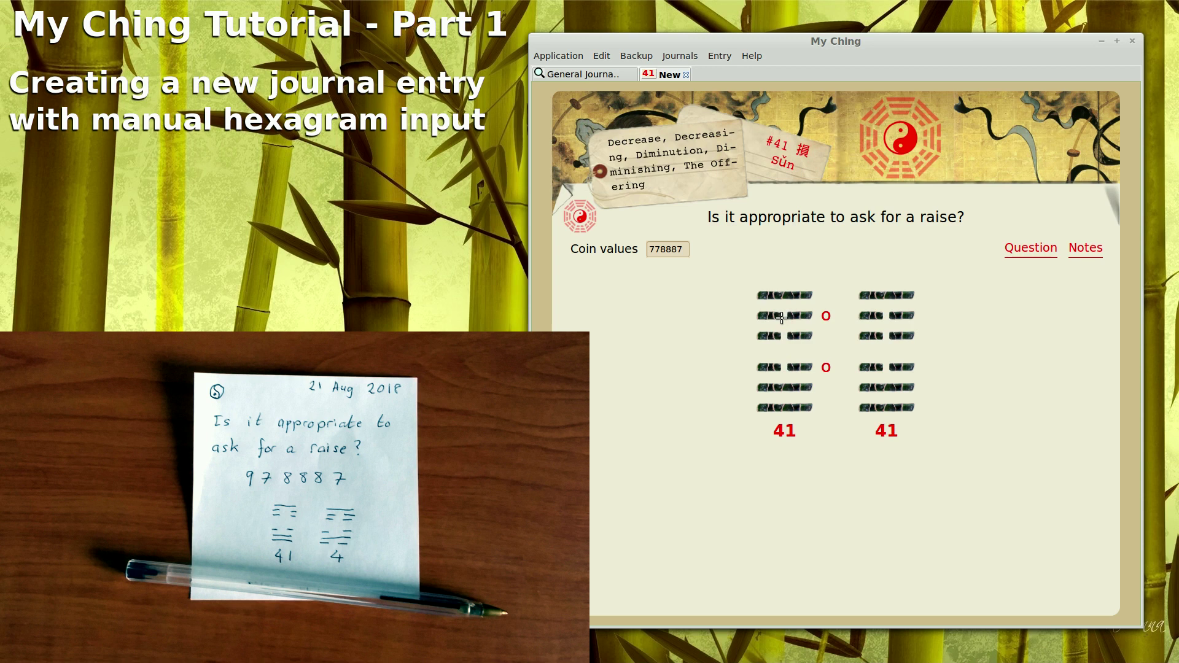
pyautogui.click(887, 407)
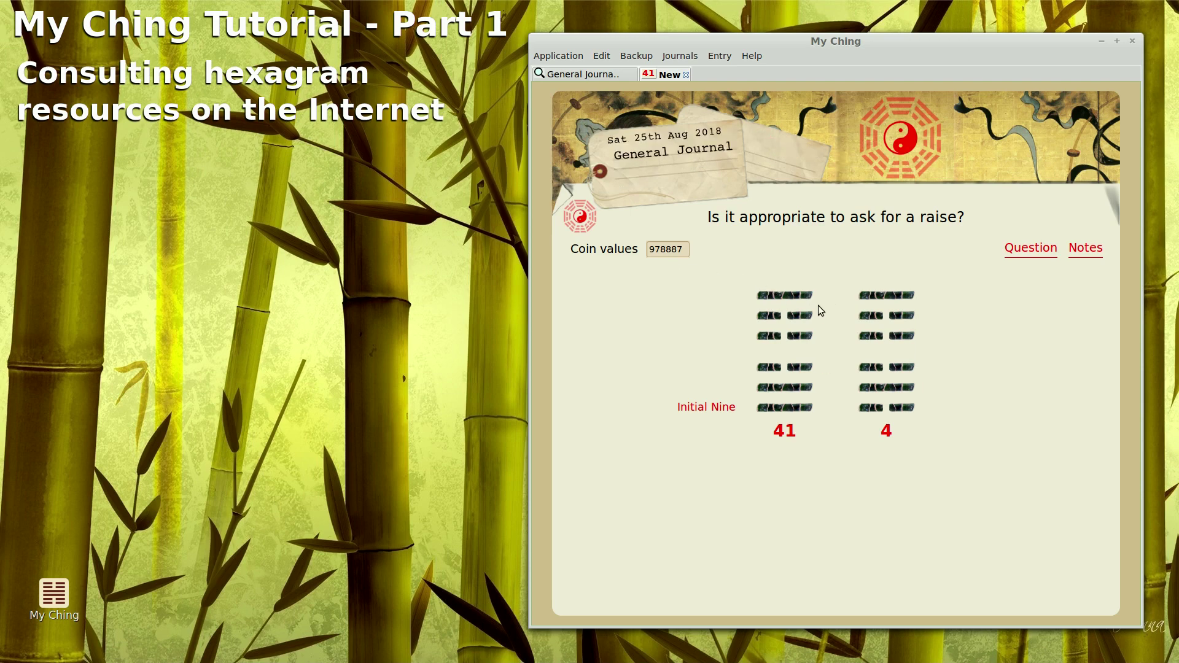
# Open Richard Wilhelm's Translation from the online resources for hexagram 41 and go to its Line 1 section.
pyautogui.click(777, 317)
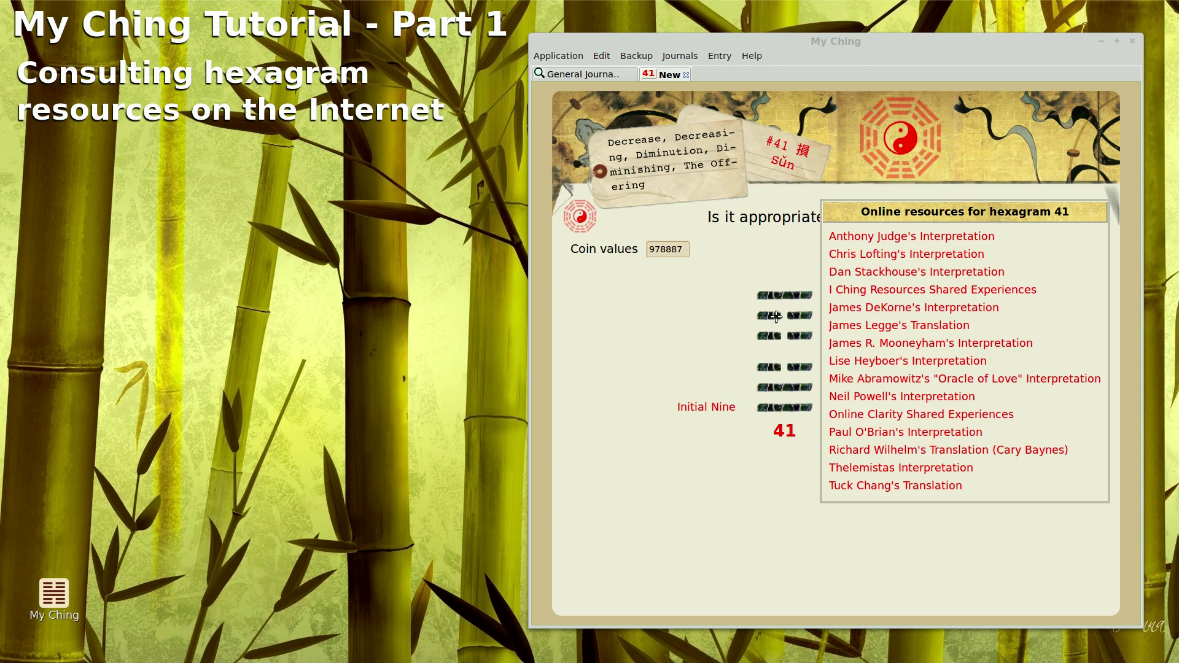
pyautogui.click(887, 452)
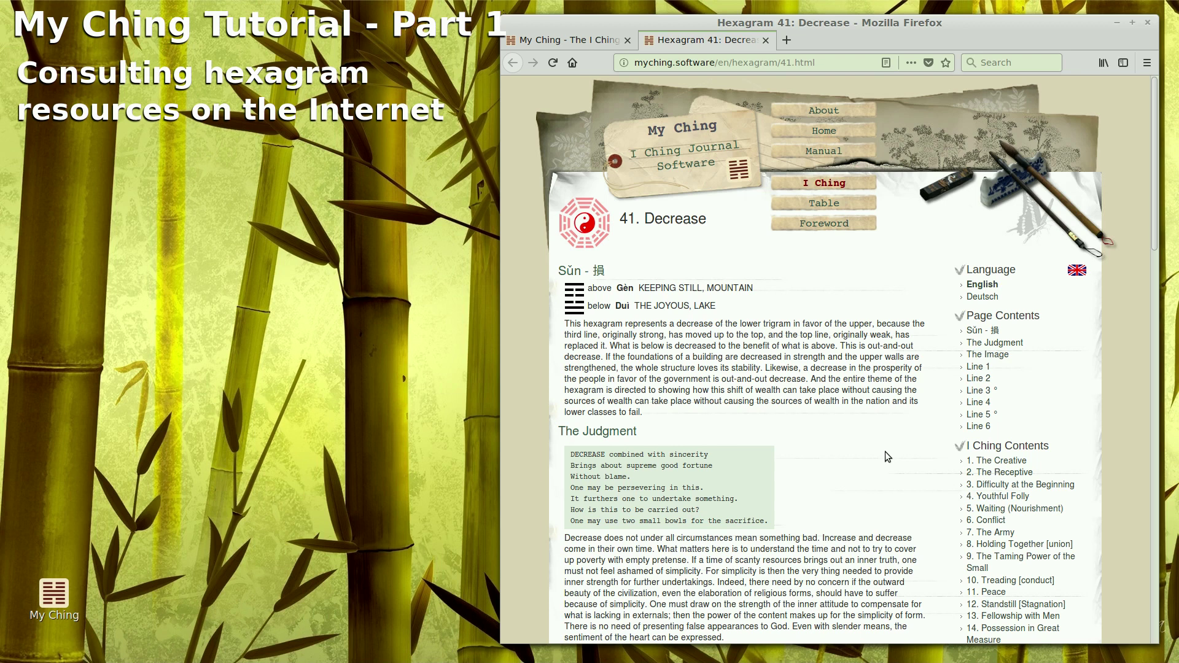
pyautogui.click(976, 369)
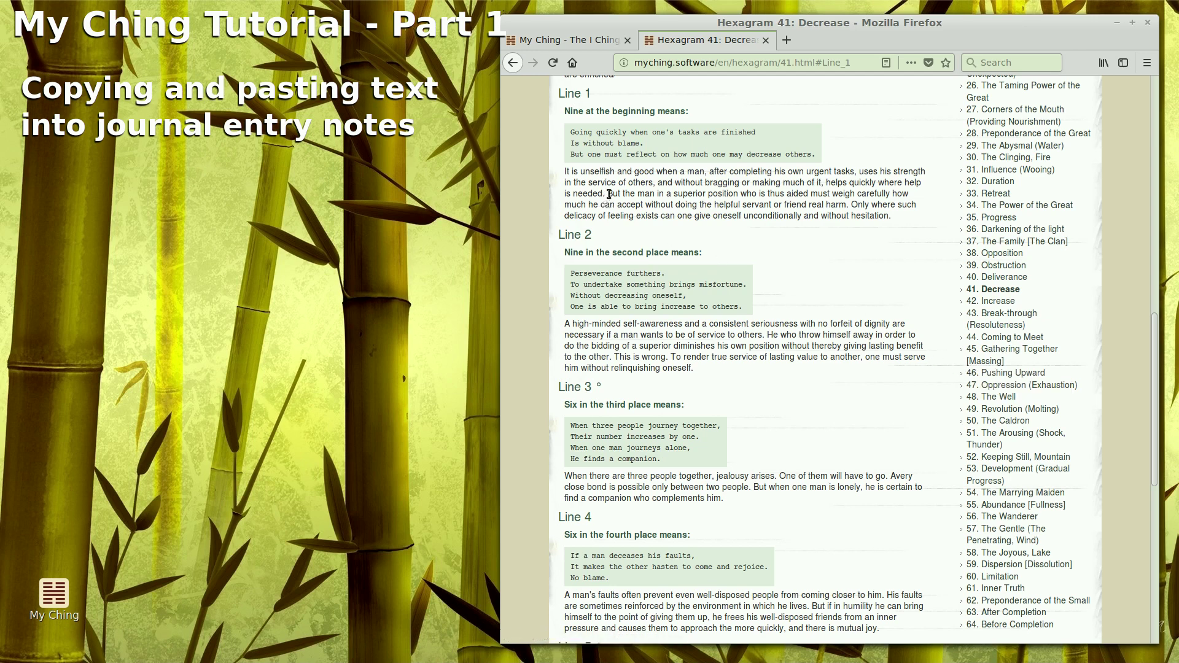
# Copy the Line 1 commentary sentence running from "But the man in a superior position" to "friend real harm.".
pyautogui.moveTo(608, 194); pyautogui.dragTo(852, 205)
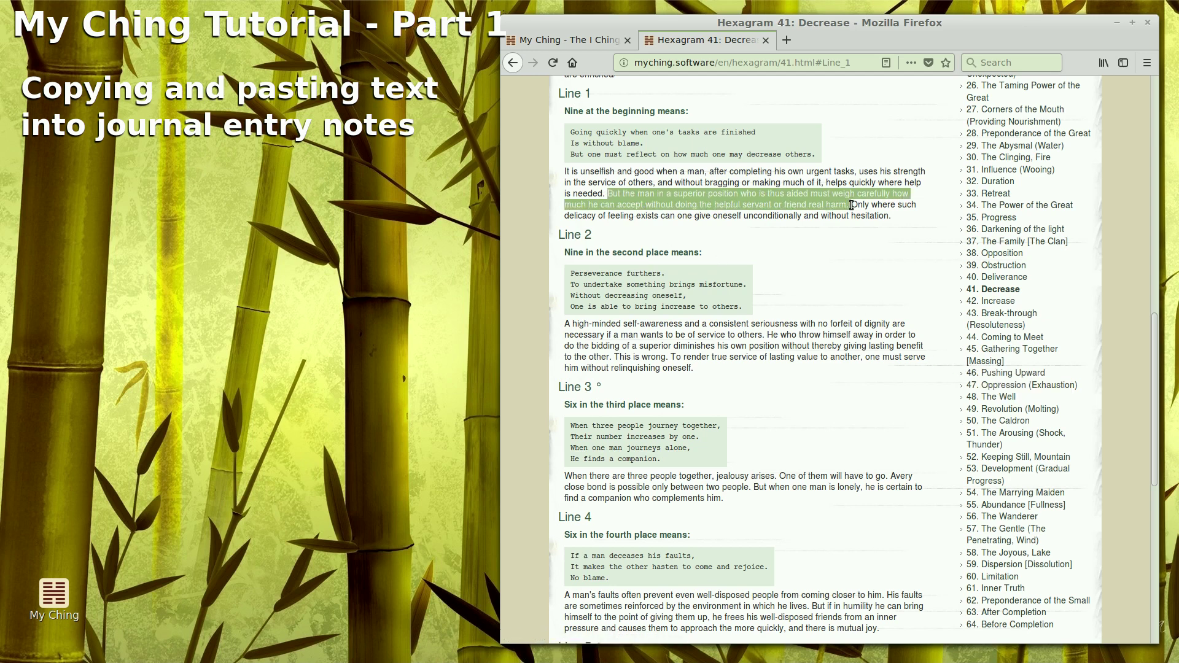
pyautogui.rightClick(715, 197)
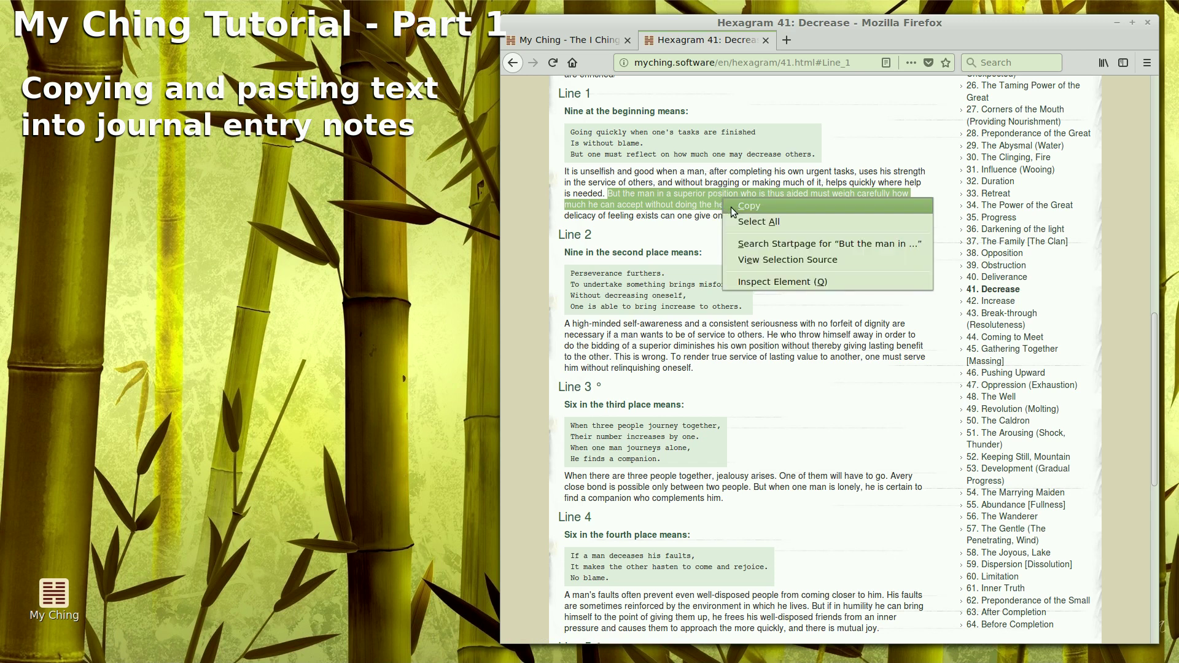
pyautogui.click(733, 209)
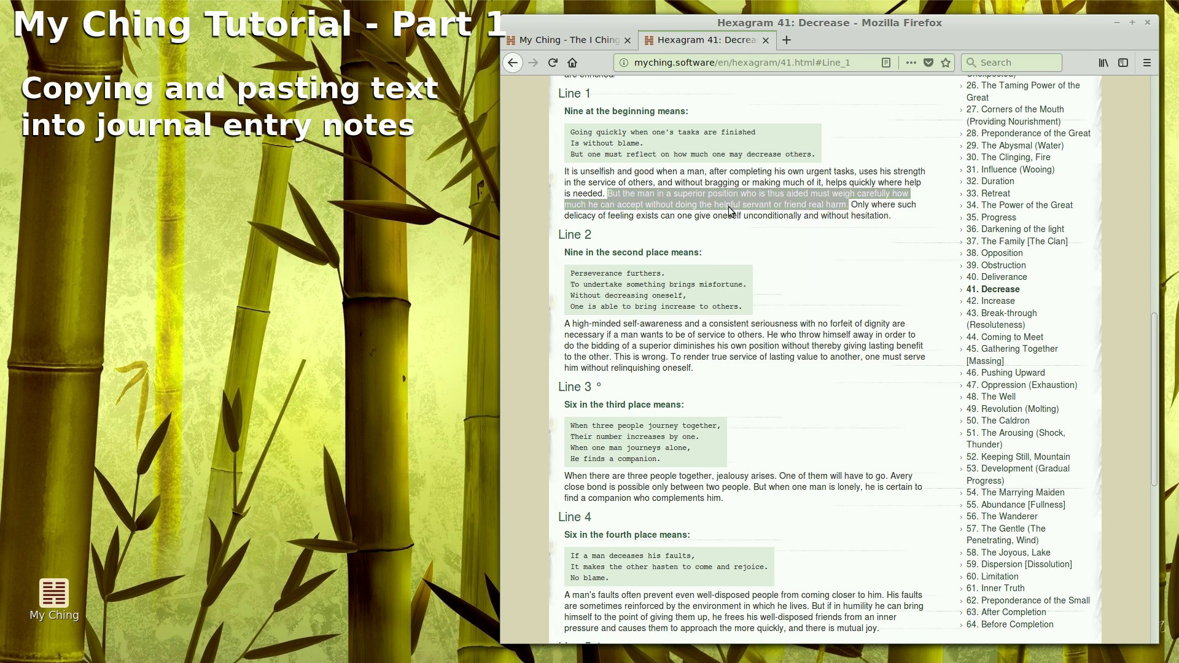
# Switch to My Ching and paste the copied sentence into the journal entry's notes.
pyautogui.hotkey('alt', 'Tab')
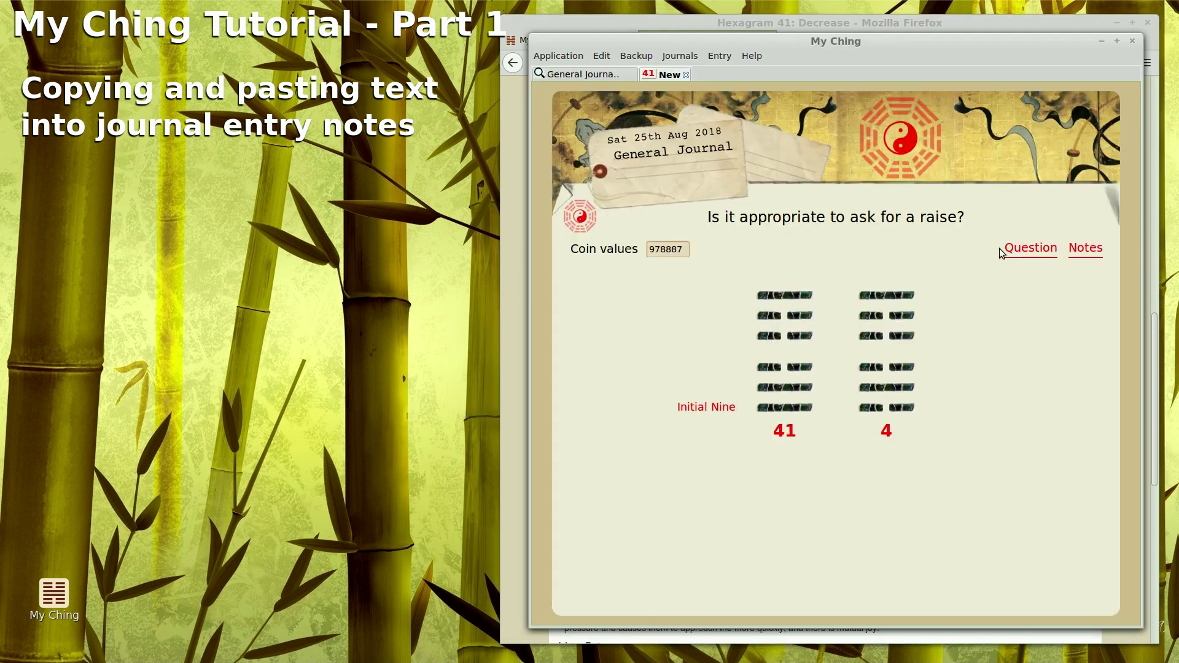
pyautogui.click(1088, 249)
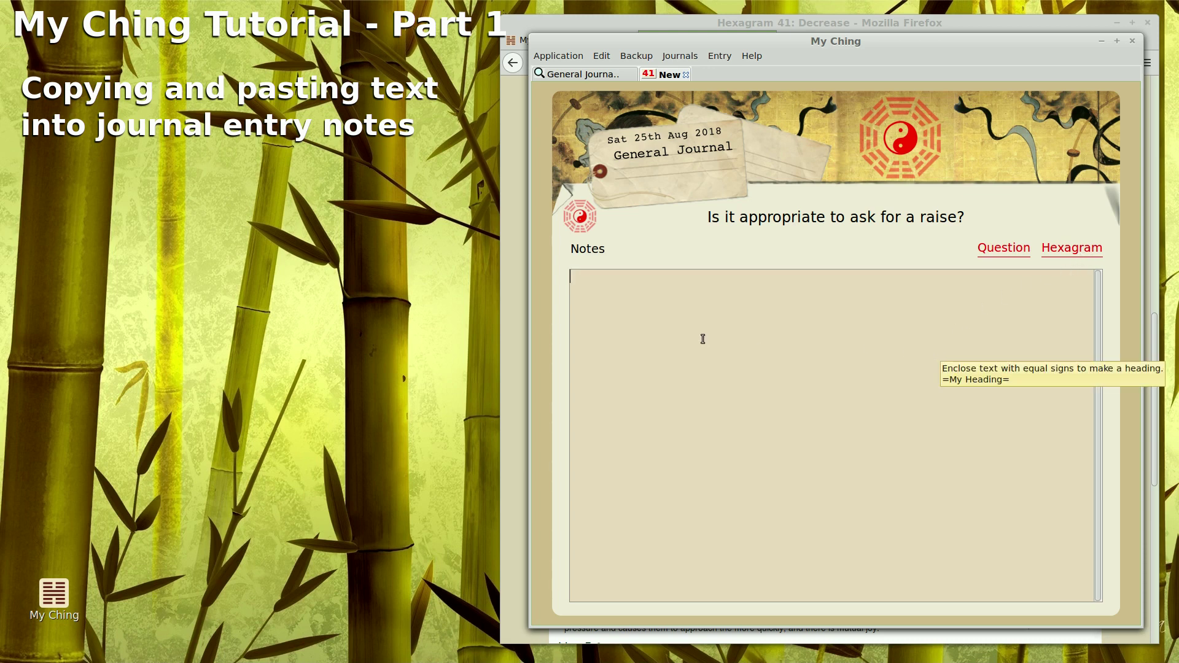
pyautogui.rightClick(656, 321)
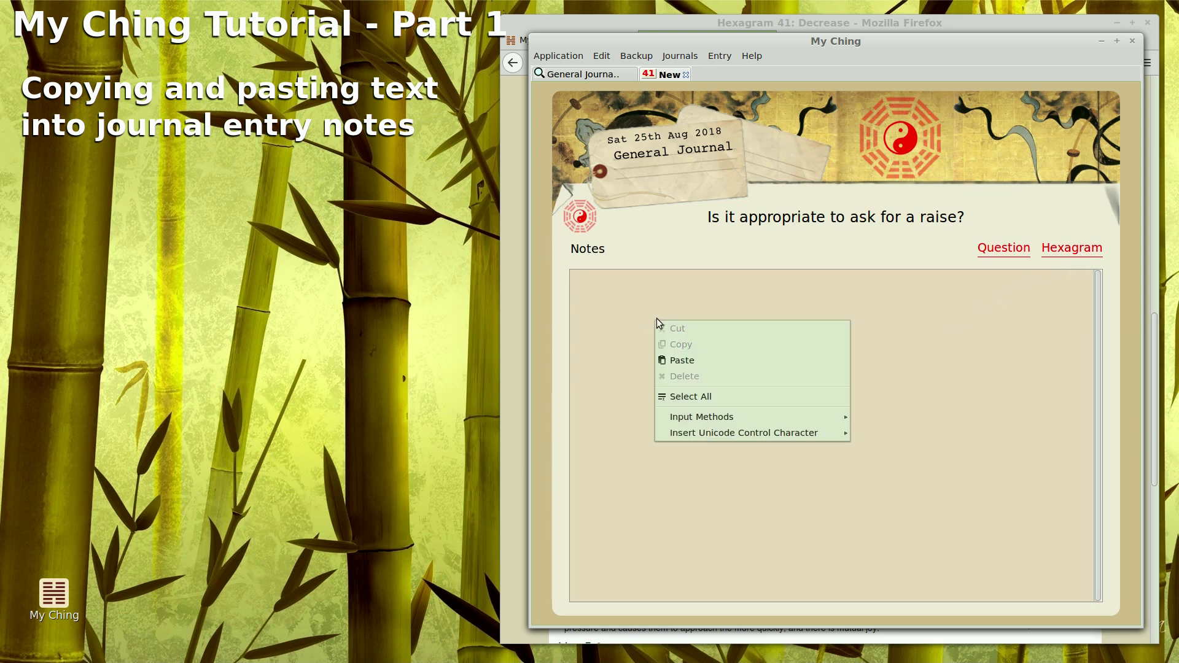
pyautogui.click(693, 361)
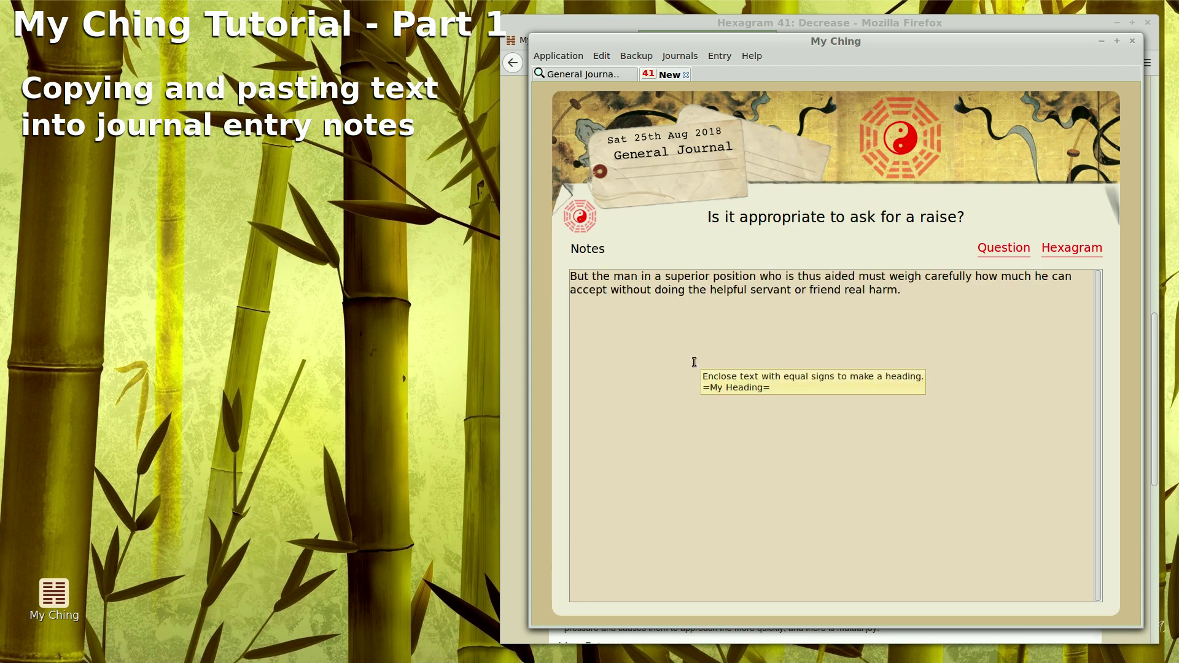
# Add the heading "=Initial Nine=" above the pasted sentence in the notes and the heading "=Links=" below it.
pyautogui.press('Up')
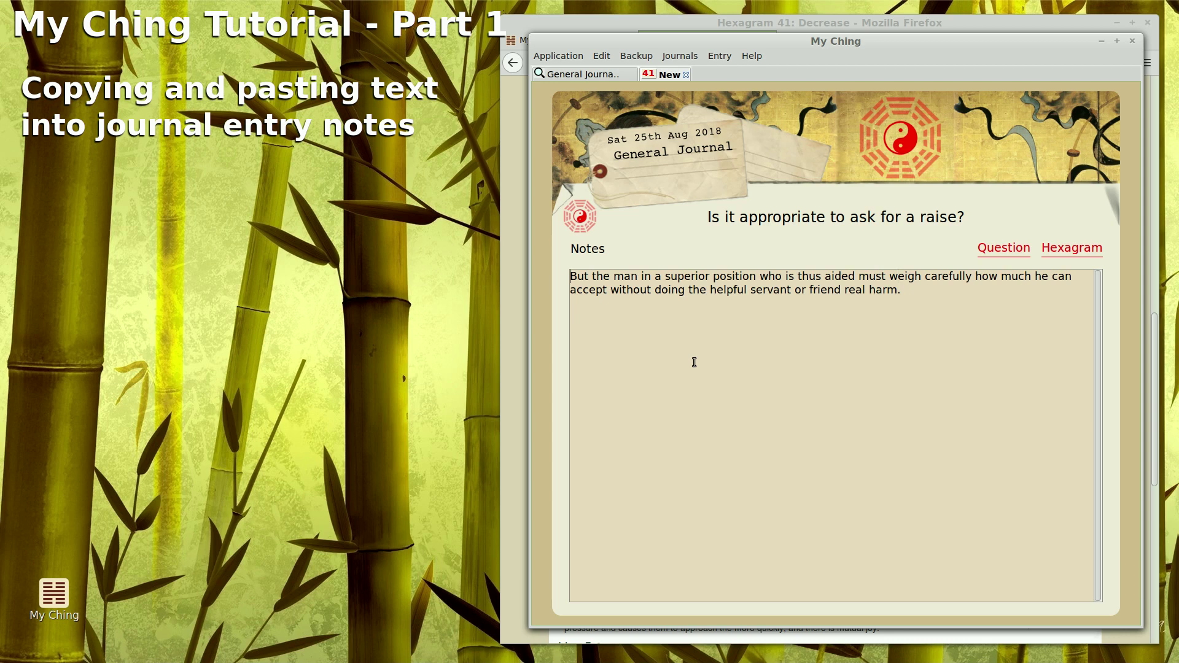
pyautogui.press('Home')
pyautogui.press('Return')
pyautogui.press('Up')
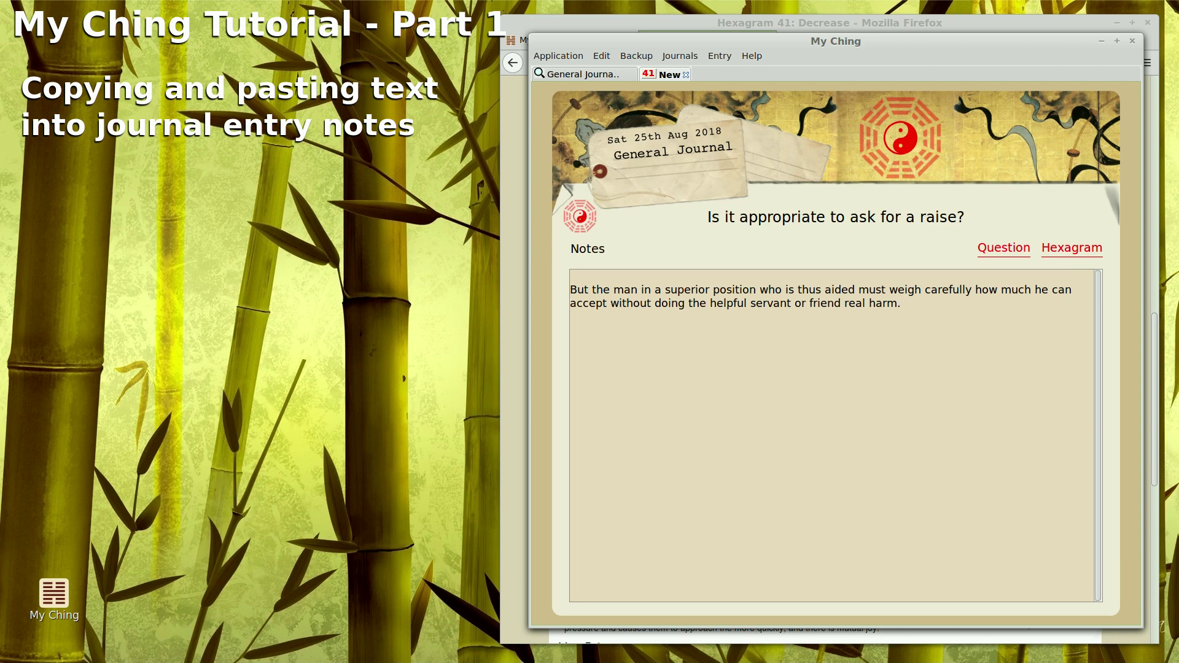
pyautogui.write('=')
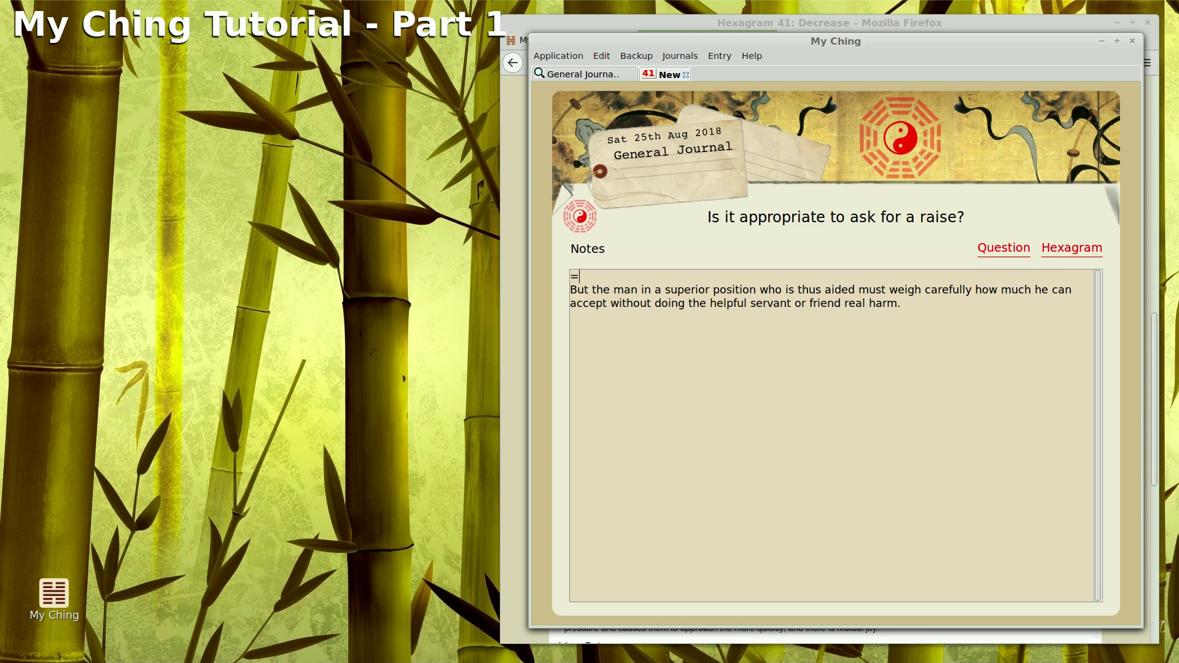
pyautogui.write('Initial Nine=')
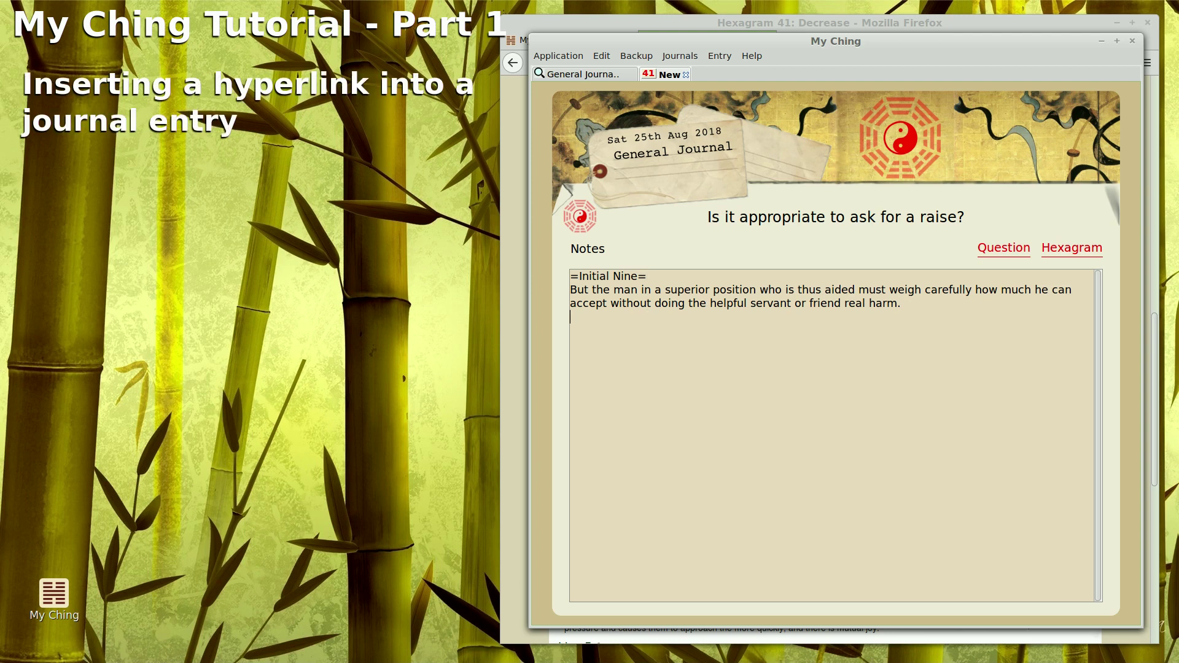
pyautogui.press('Return')
pyautogui.write('=Links=')
# Switch to Firefox, copy the web address of the hexagram 41 Line 1 page, and return to the notes in My Ching.
pyautogui.hotkey('alt', 'Tab')
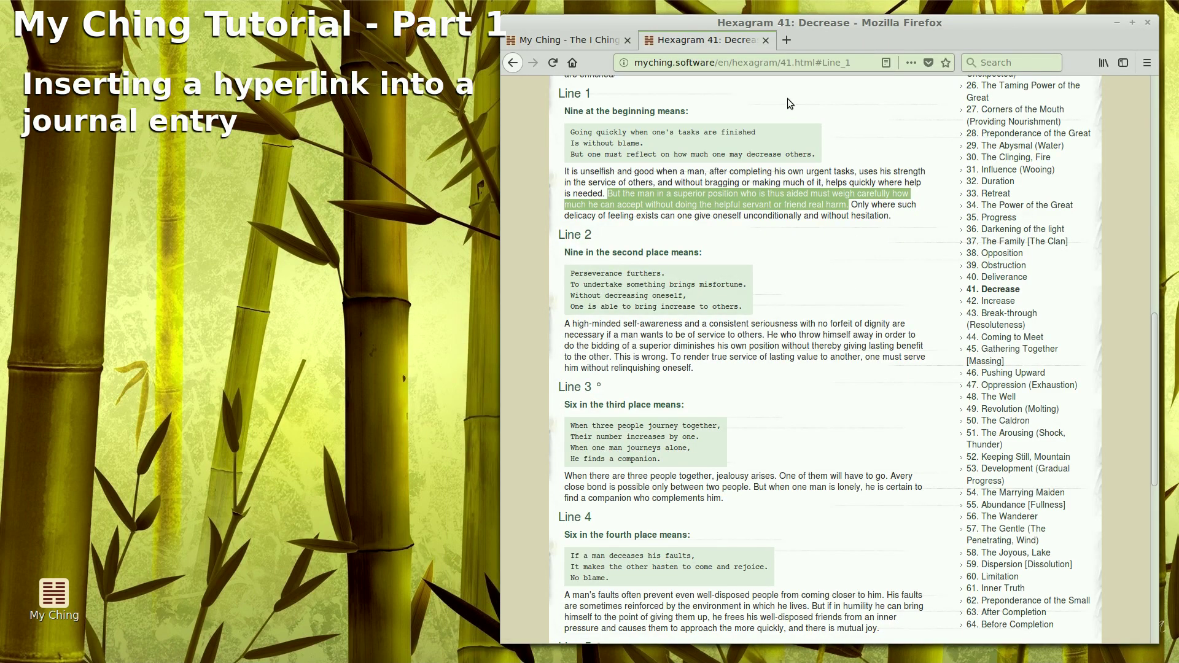
pyautogui.click(759, 62)
pyautogui.hotkey('ctrl', 'a')
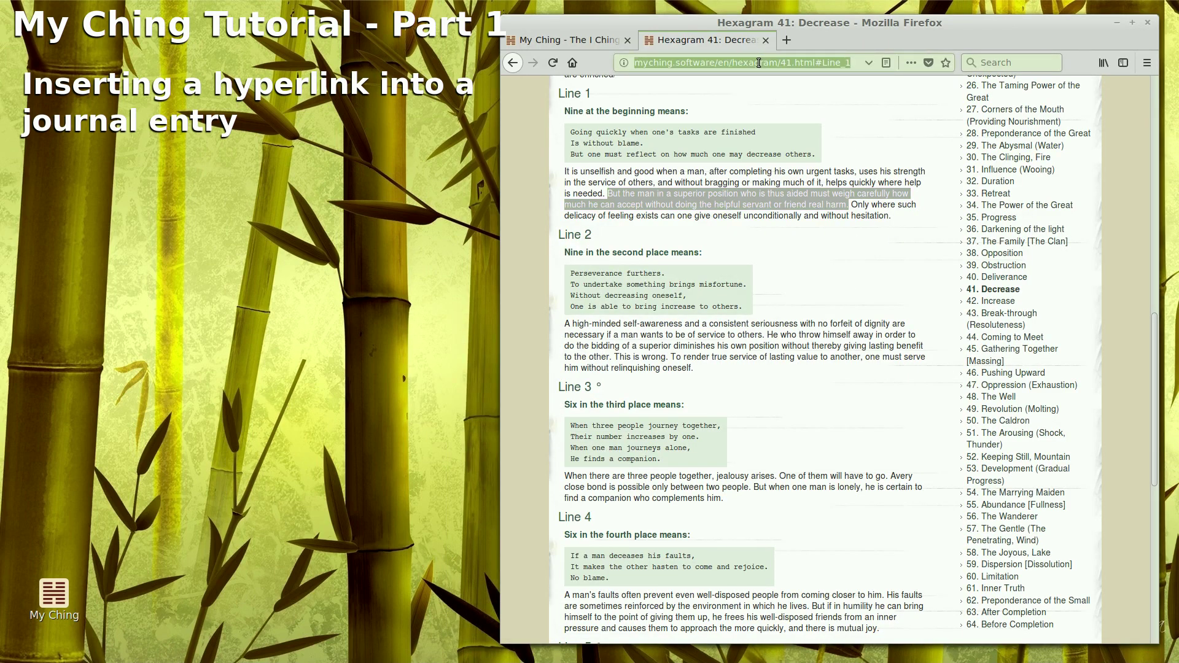
pyautogui.rightClick(759, 63)
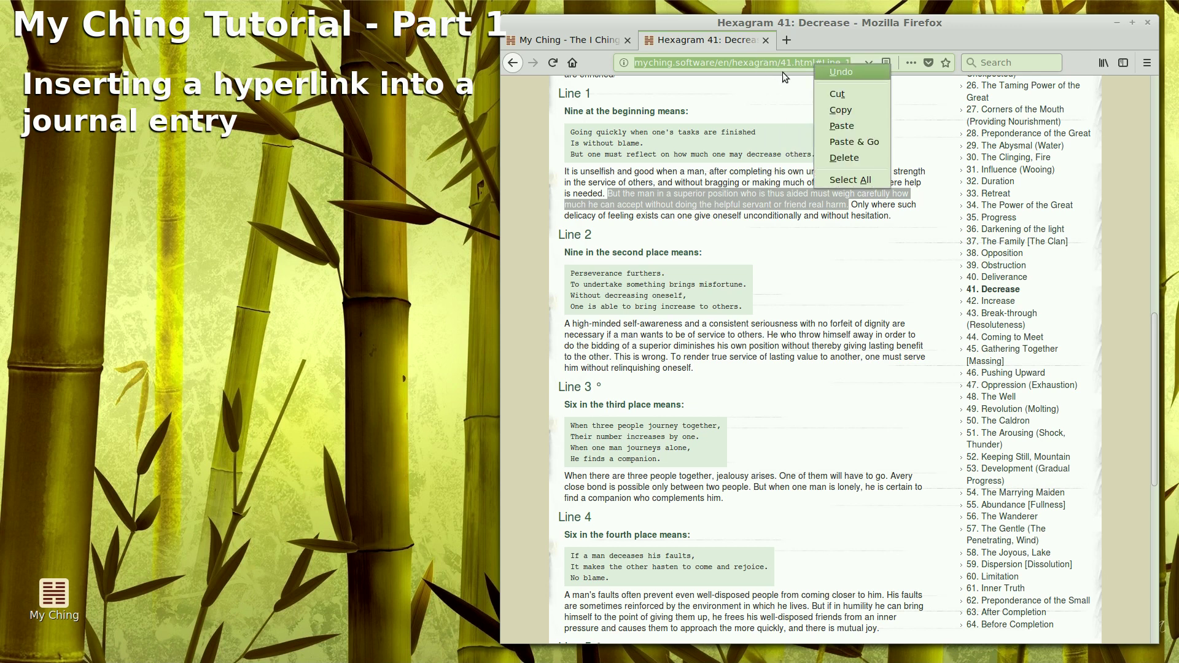
pyautogui.click(827, 112)
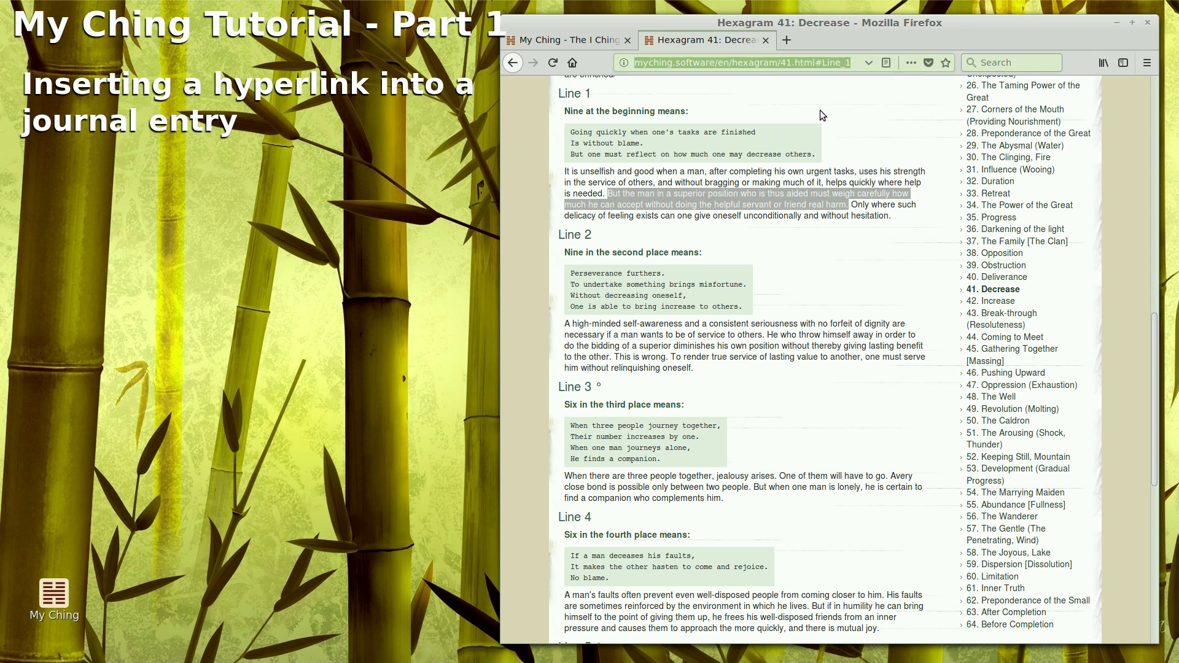
pyautogui.hotkey('alt', 'Tab')
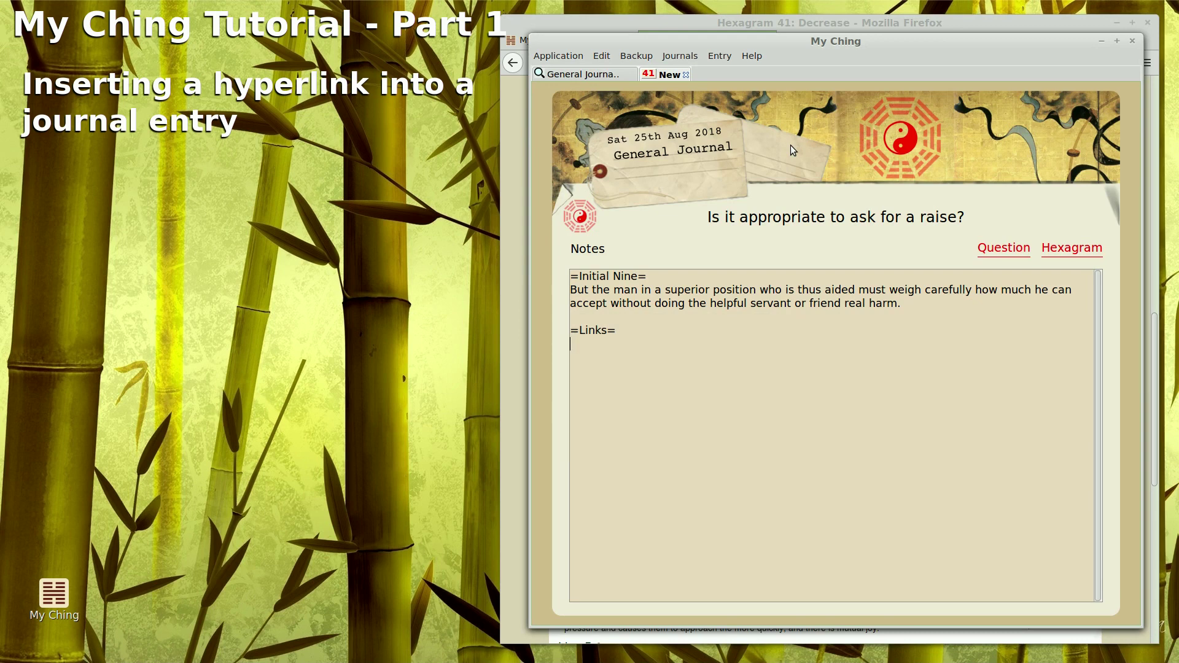
pyautogui.write('[]')
pyautogui.rightClick(698, 337)
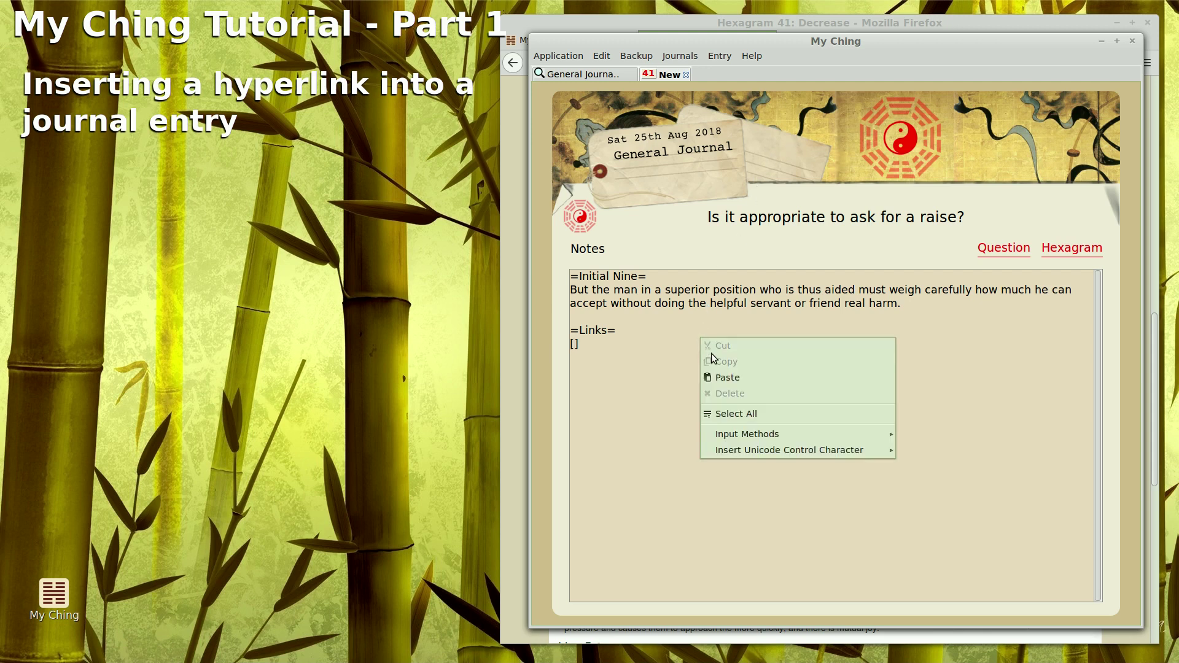
pyautogui.click(717, 377)
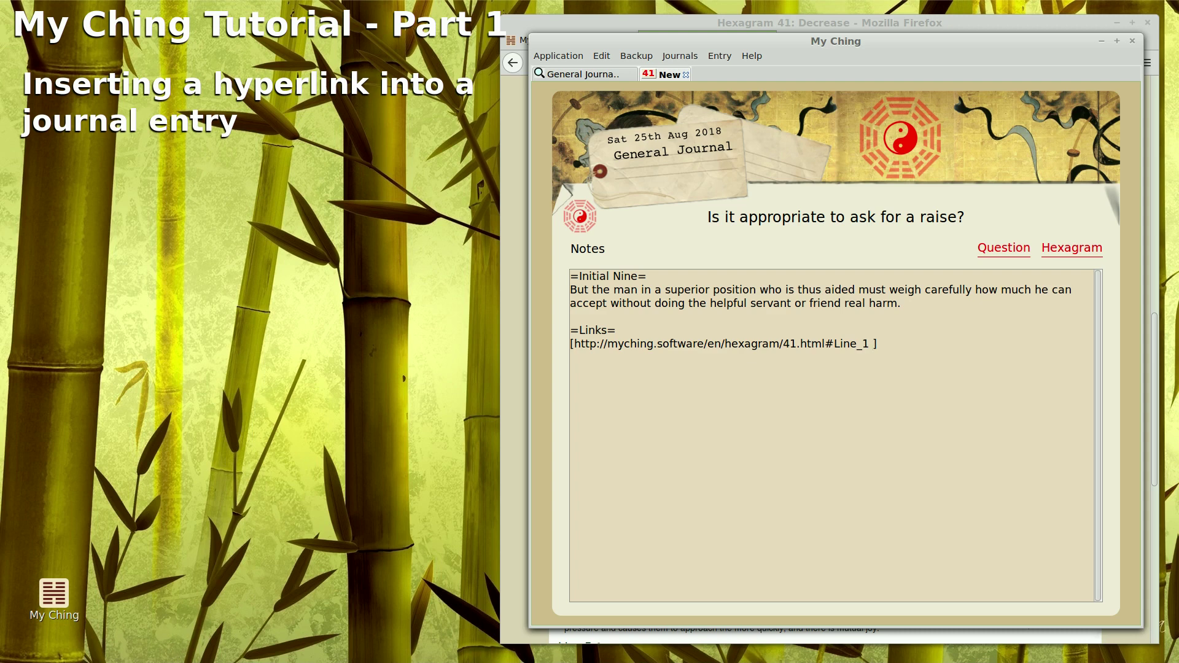
pyautogui.write('See Wilhelm')
# Save the journal entry, test its "See Wilhelm" link in Firefox, and return to My Ching.
pyautogui.moveTo(872, 159)
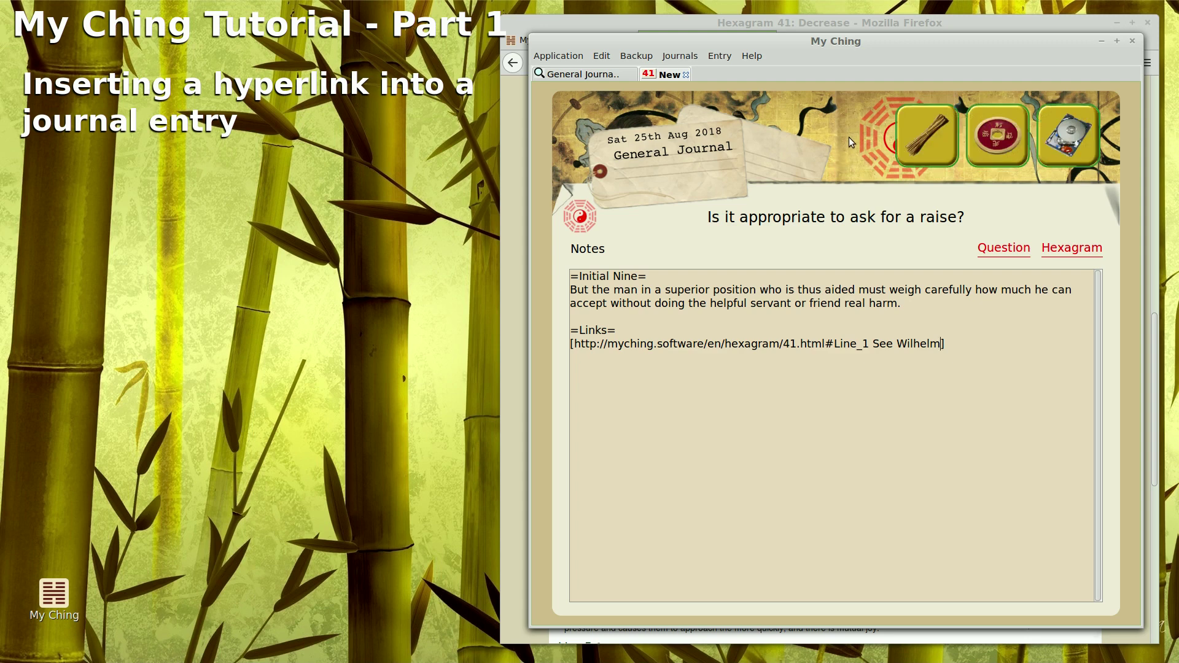
pyautogui.click(1060, 140)
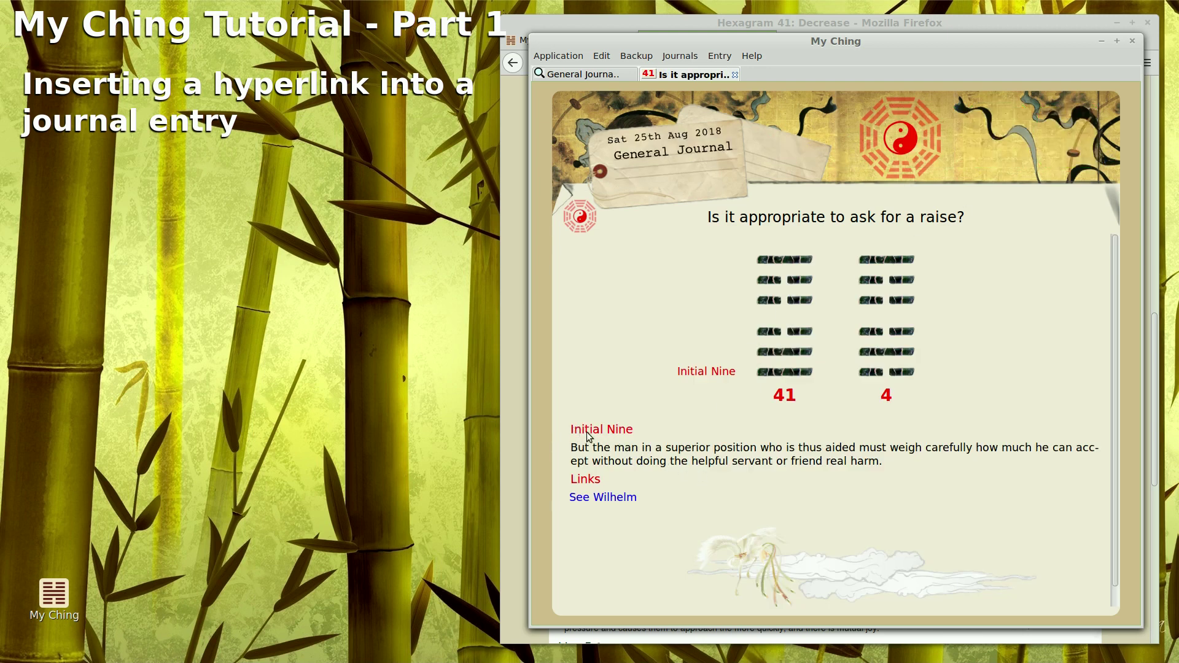
pyautogui.click(621, 500)
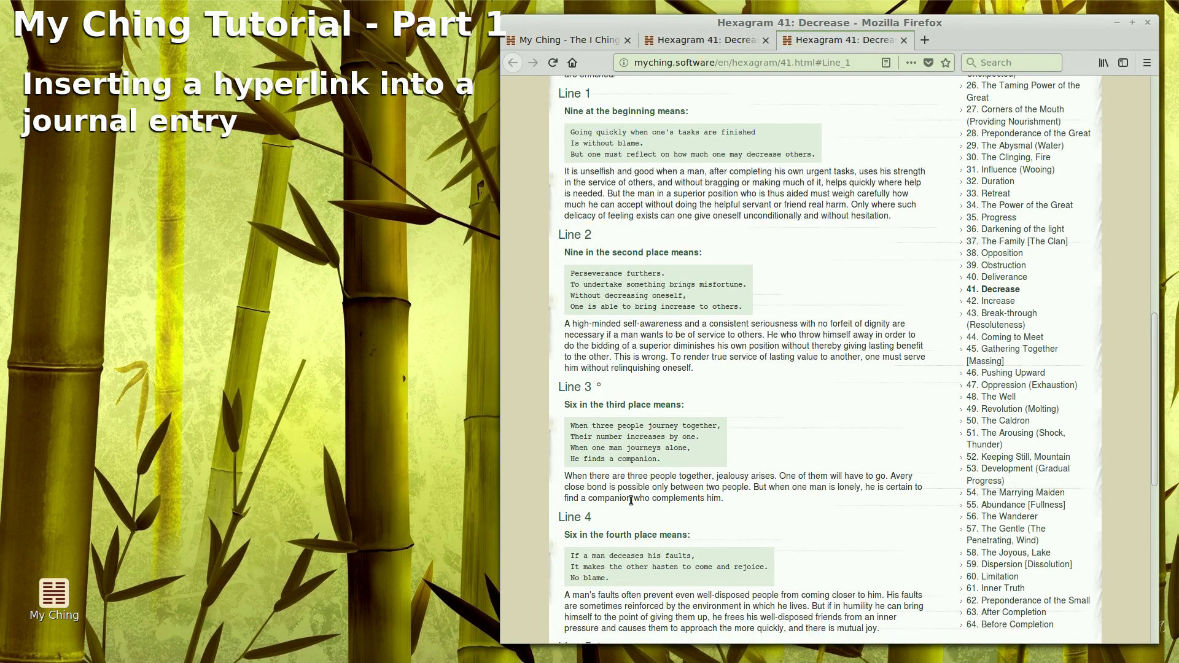
pyautogui.hotkey('alt', 'Tab')
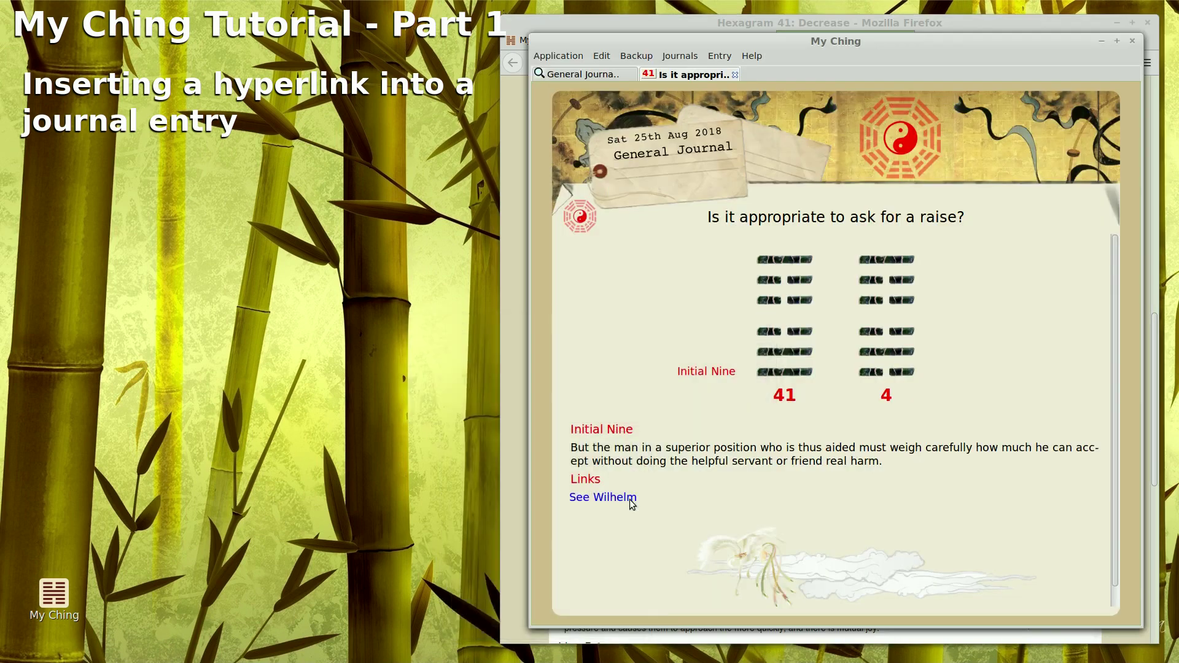